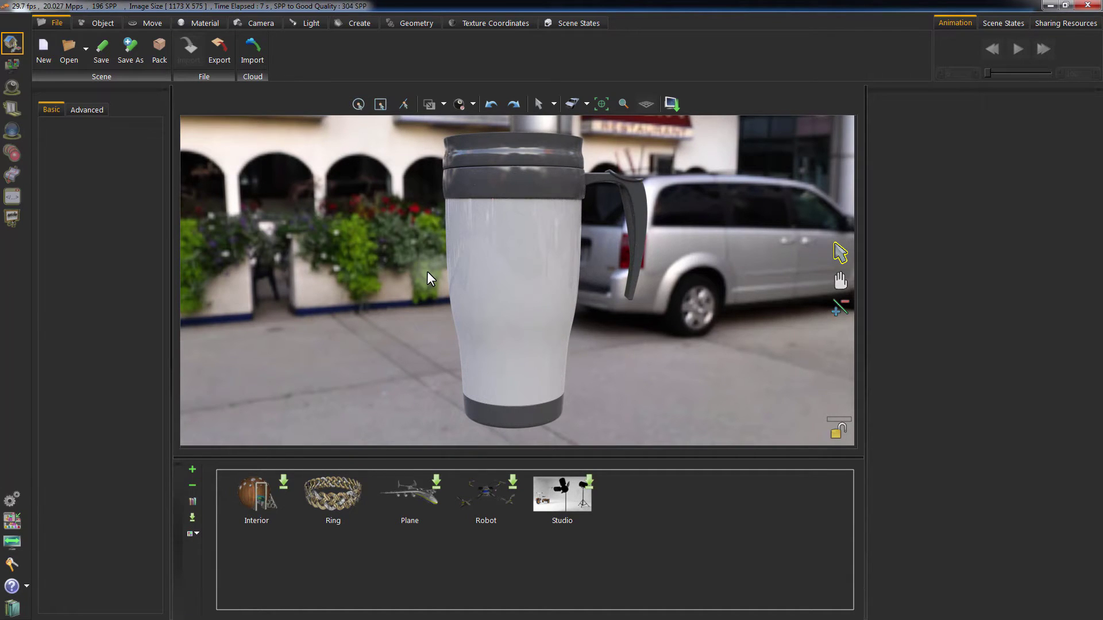
# - Leave real-time render and start a new decal, moving its dialog to the upper right
pyautogui.click(424, 242)
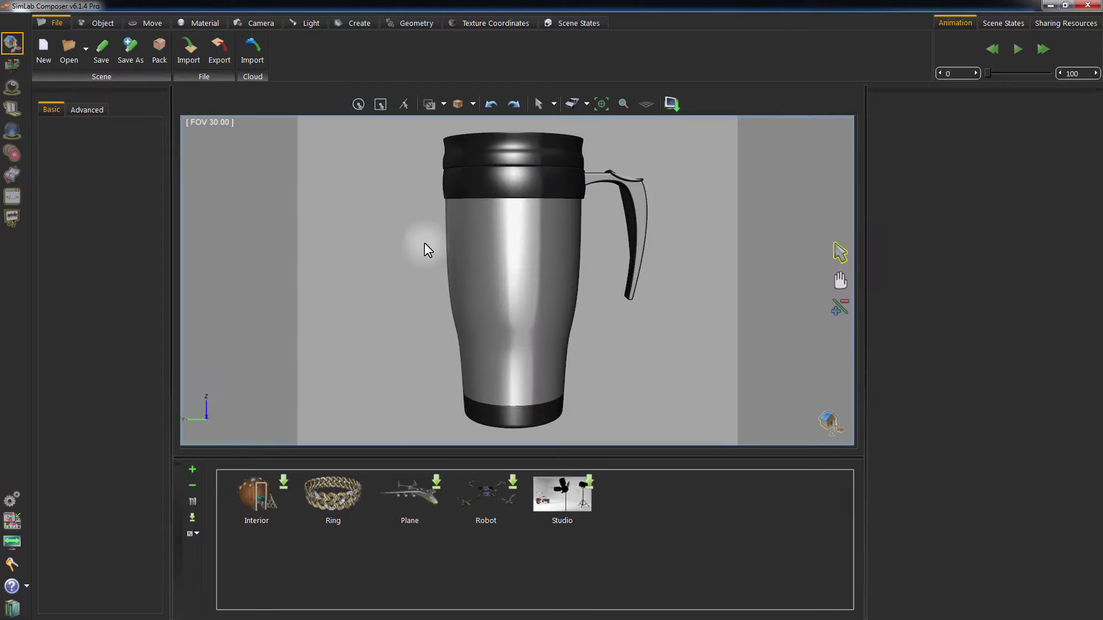
pyautogui.click(356, 22)
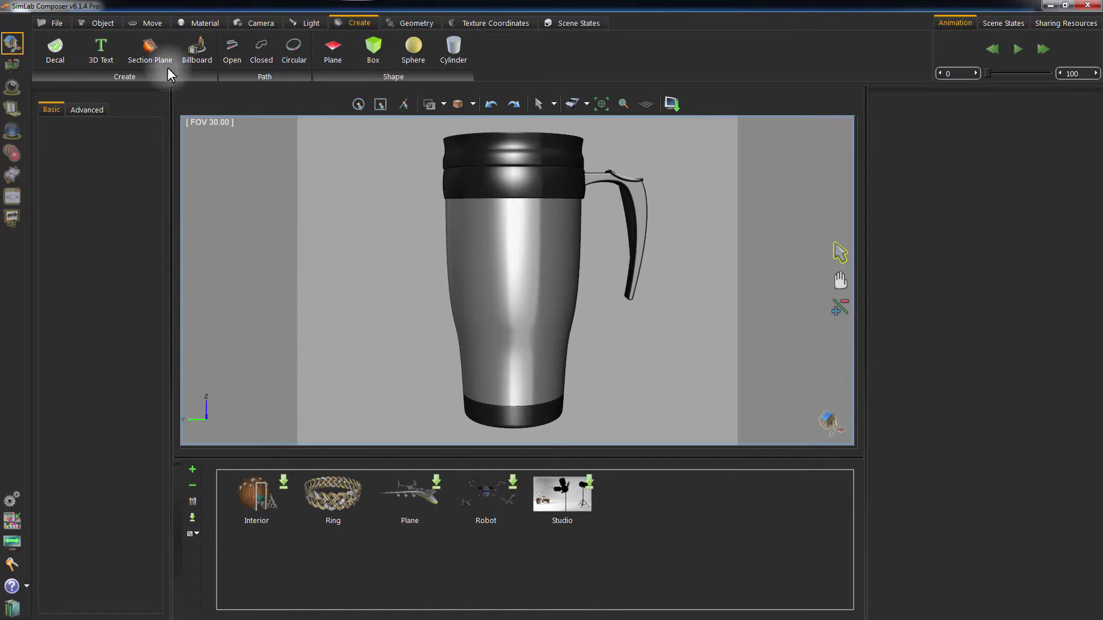
pyautogui.click(54, 54)
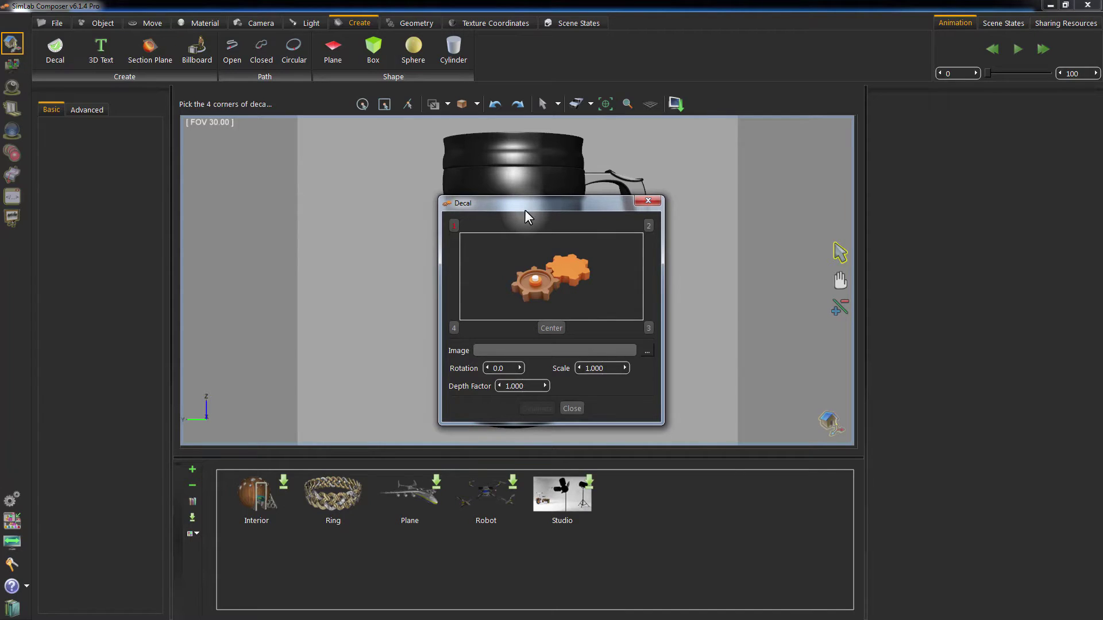
pyautogui.moveTo(525, 209); pyautogui.dragTo(795, 159)
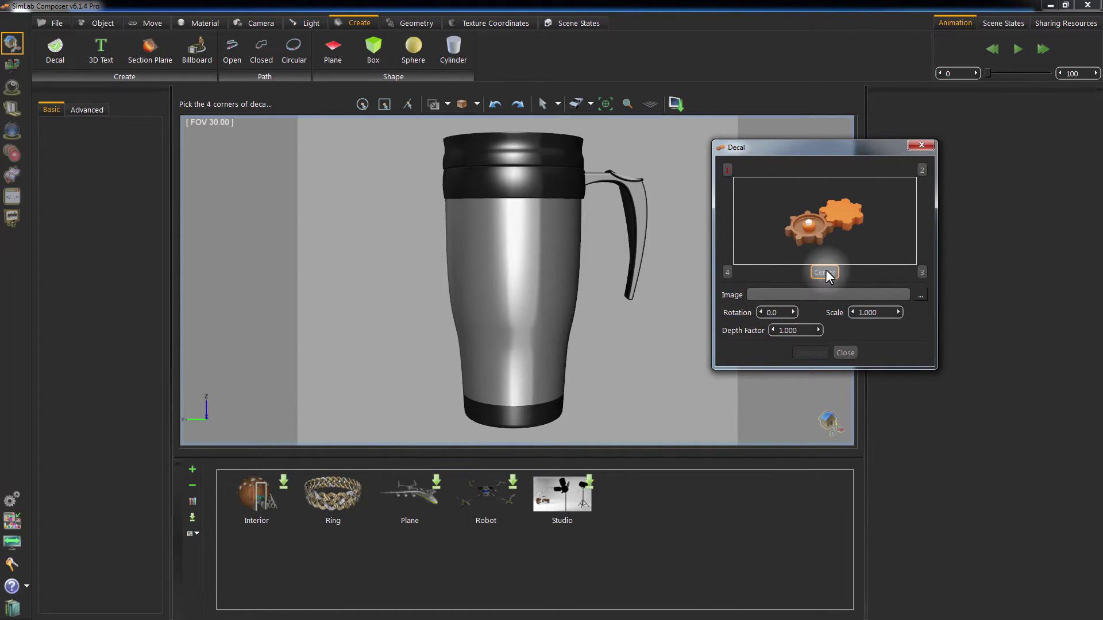
# - Pick four decal corners and a centre point on the mug body, then browse for the image
pyautogui.click(592, 238)
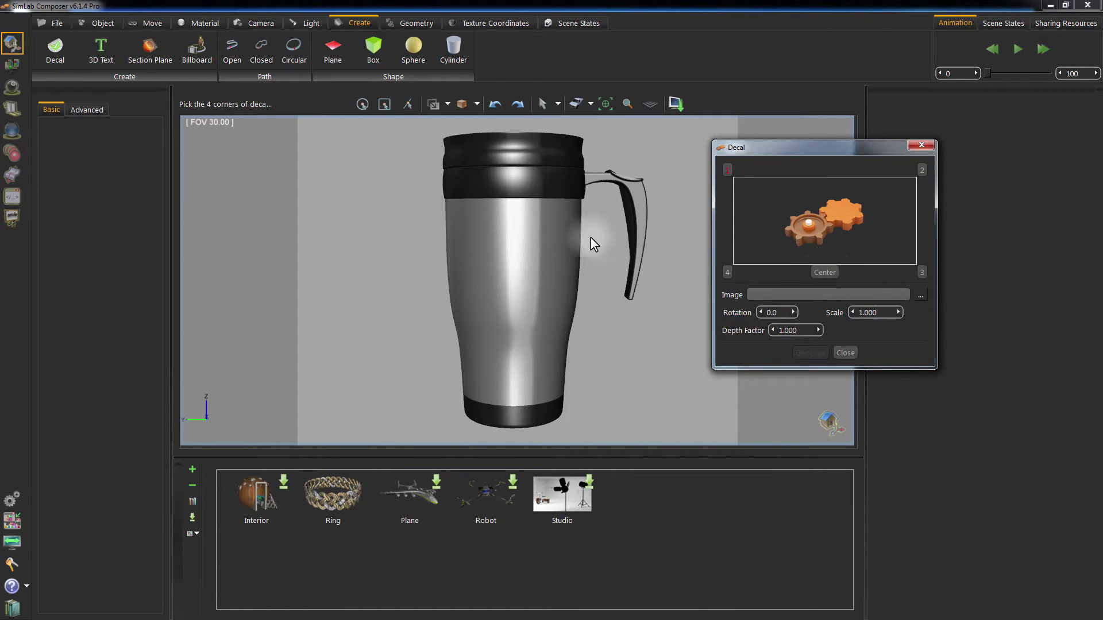
pyautogui.click(462, 230)
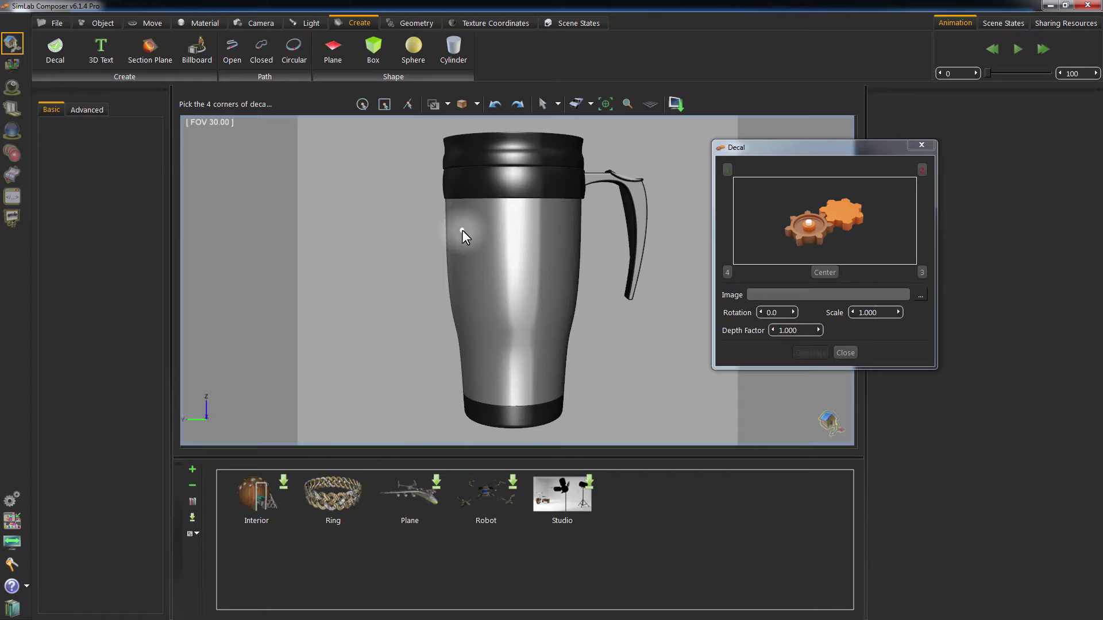
pyautogui.click(563, 229)
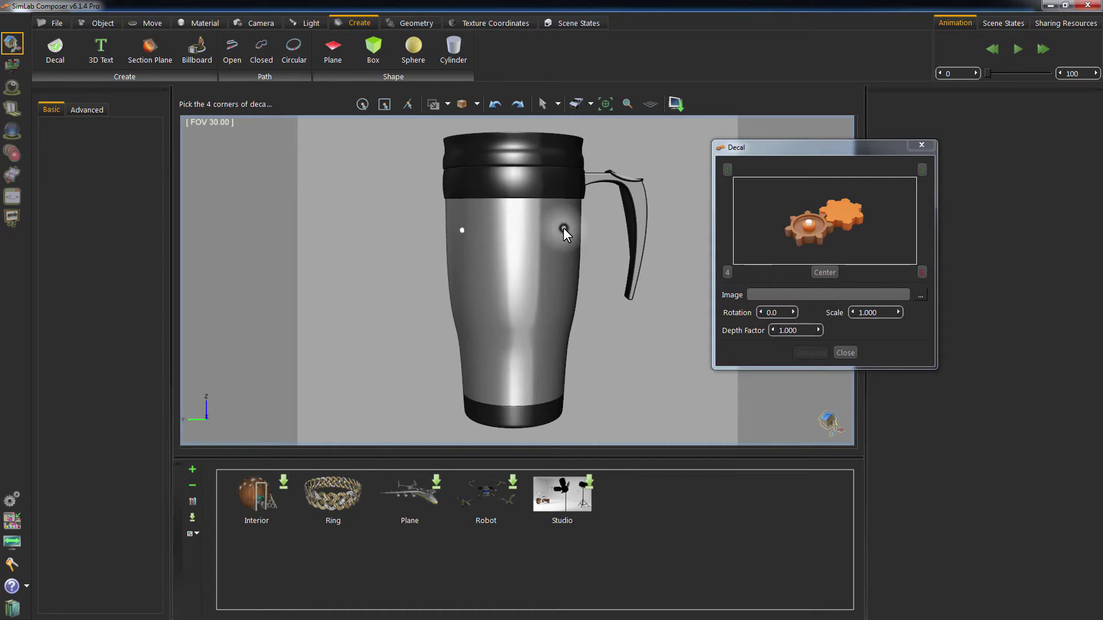
pyautogui.click(564, 278)
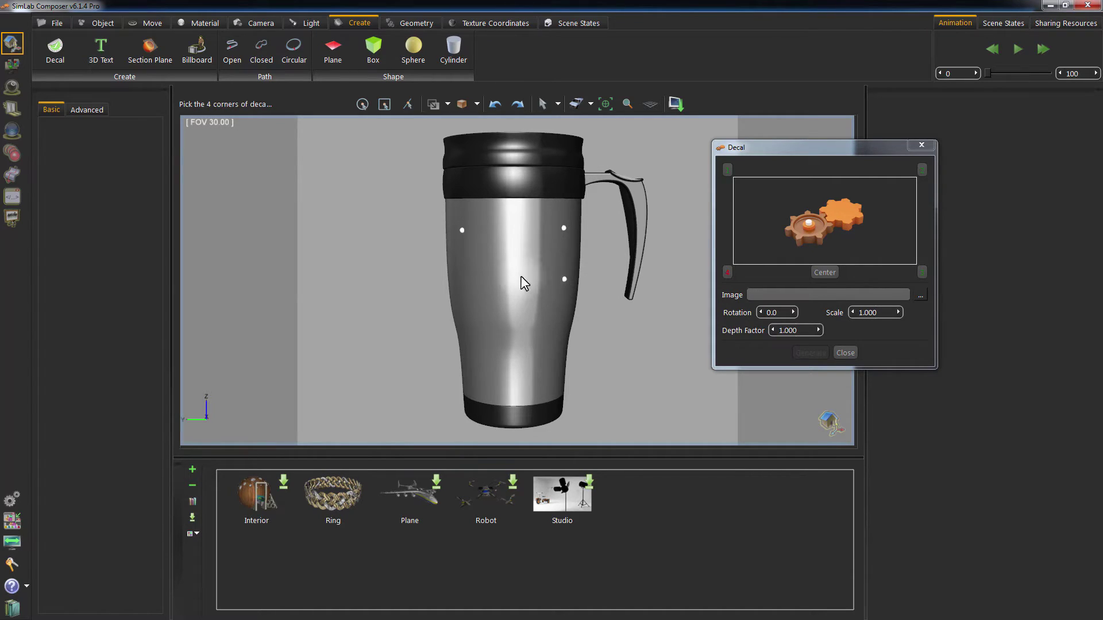
pyautogui.click(463, 277)
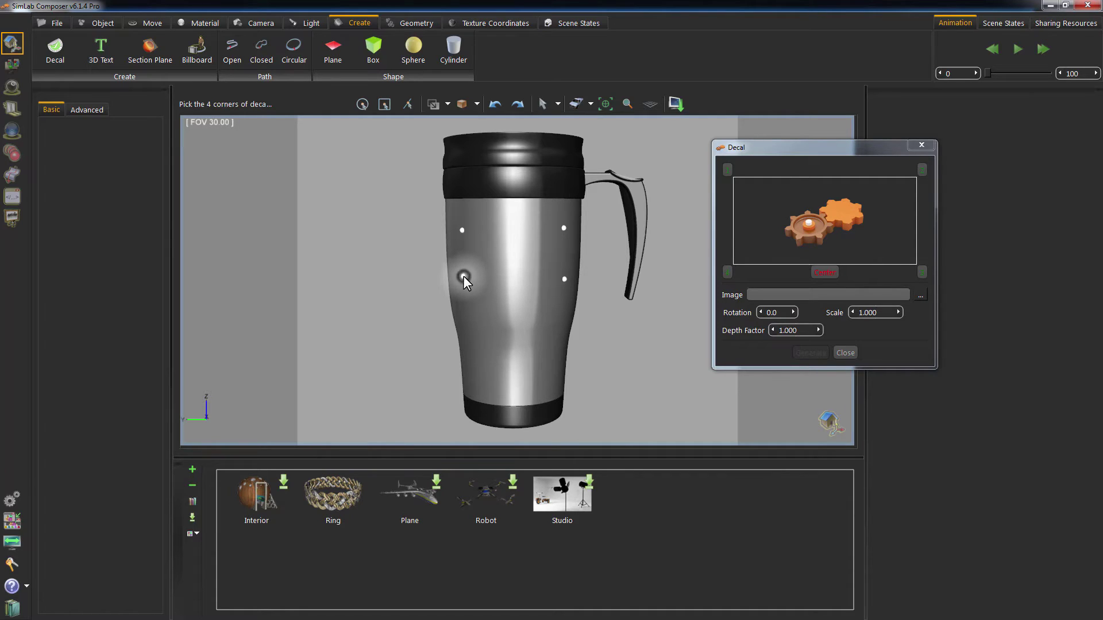
pyautogui.click(513, 252)
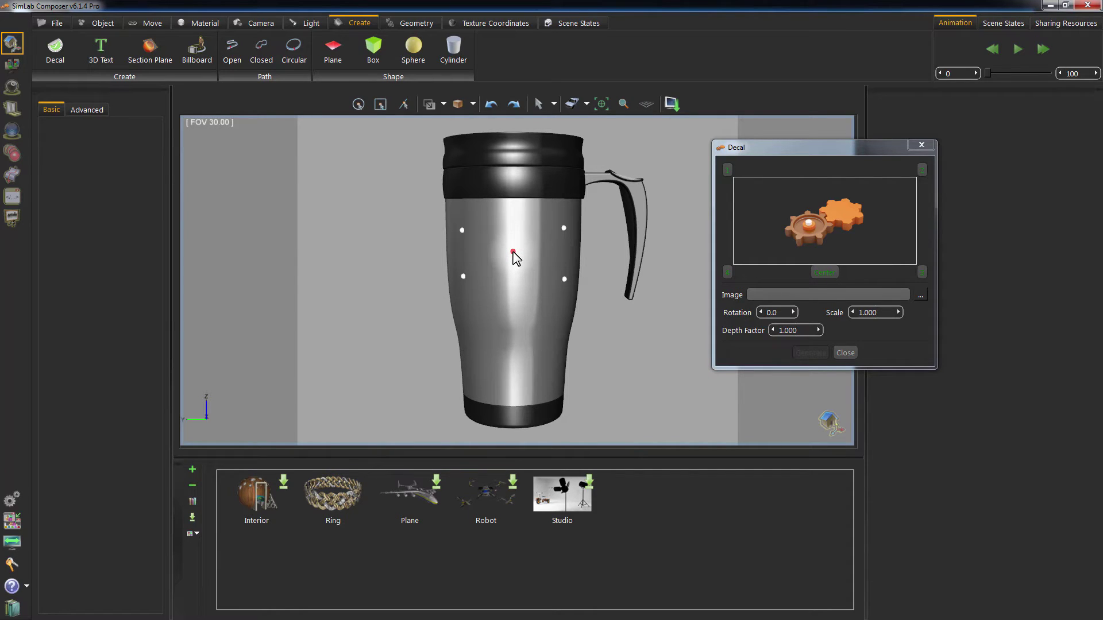
pyautogui.click(917, 295)
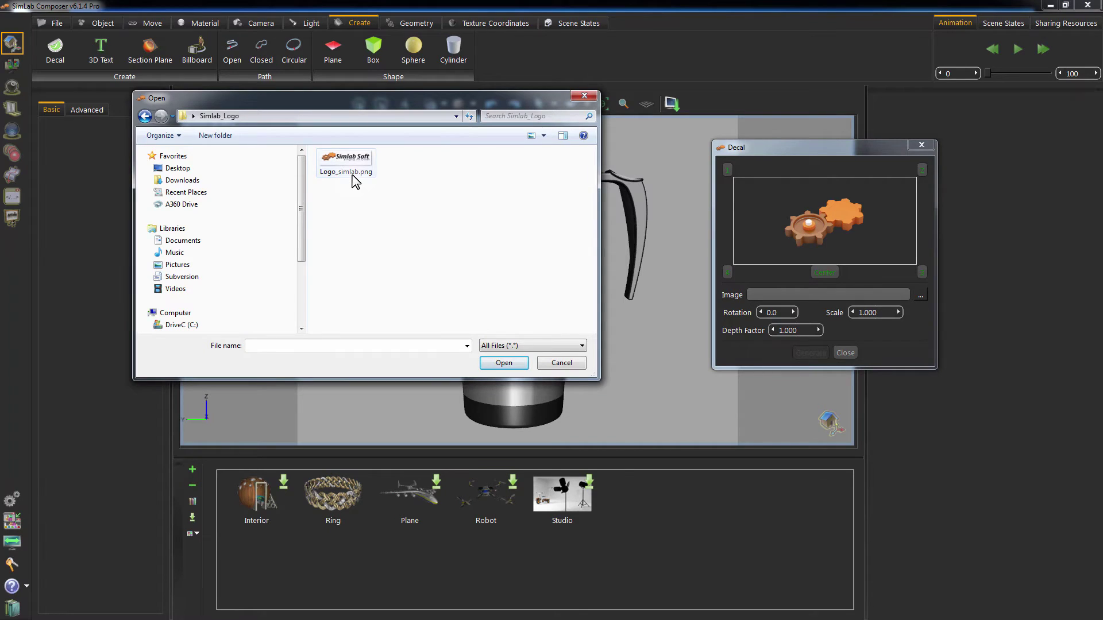
# - Load Logo_simlab.png as the decal image and generate it on the mug
pyautogui.doubleClick(352, 174)
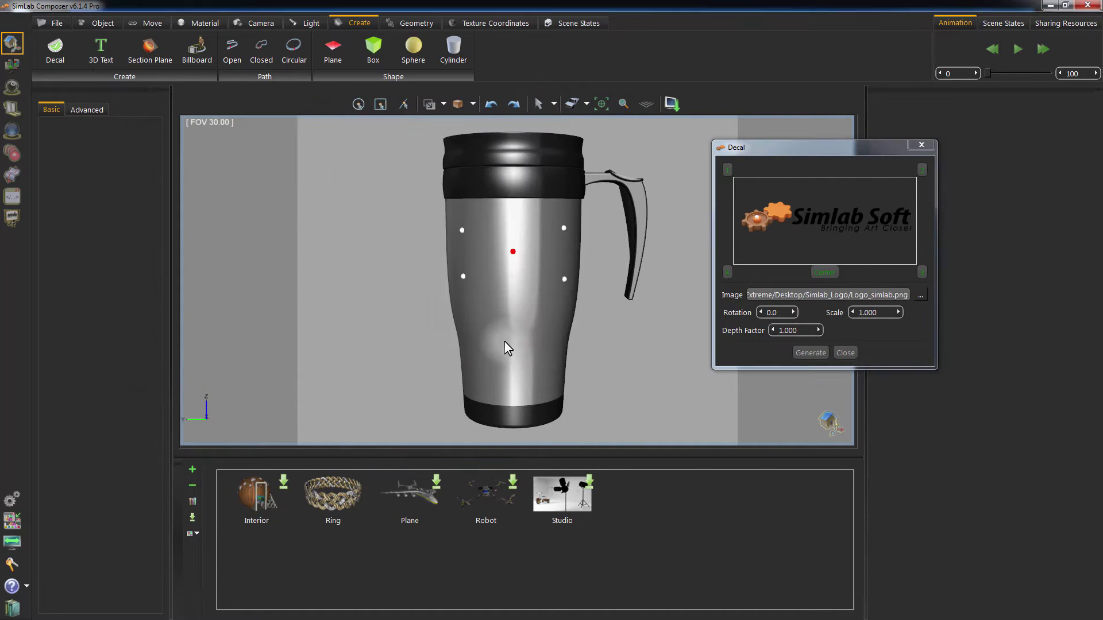
pyautogui.click(809, 352)
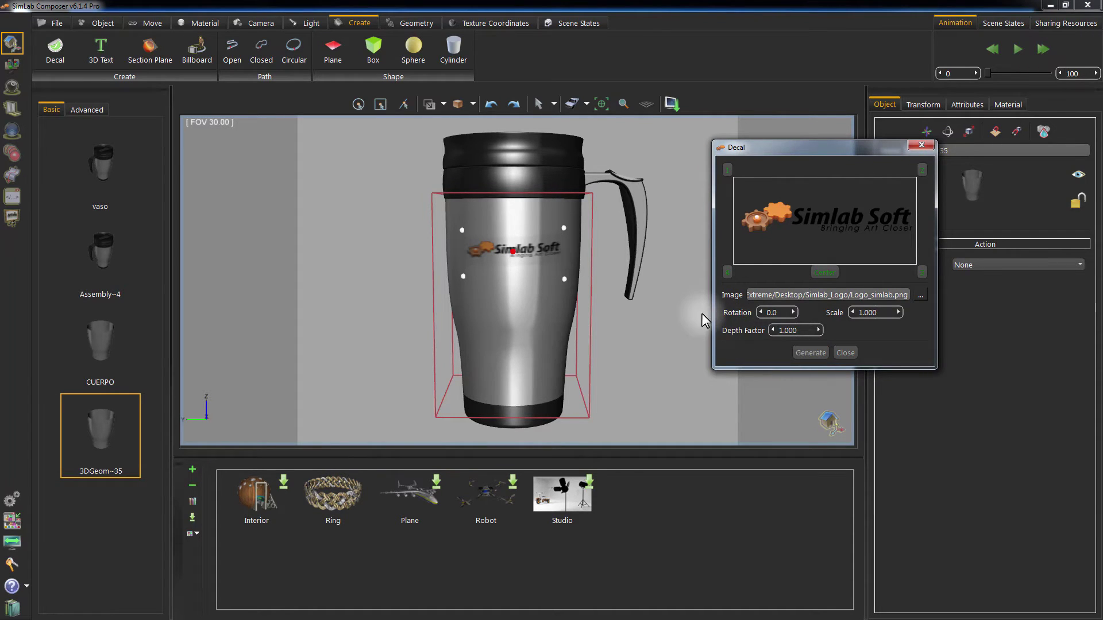
pyautogui.scroll(5, 675, 281)
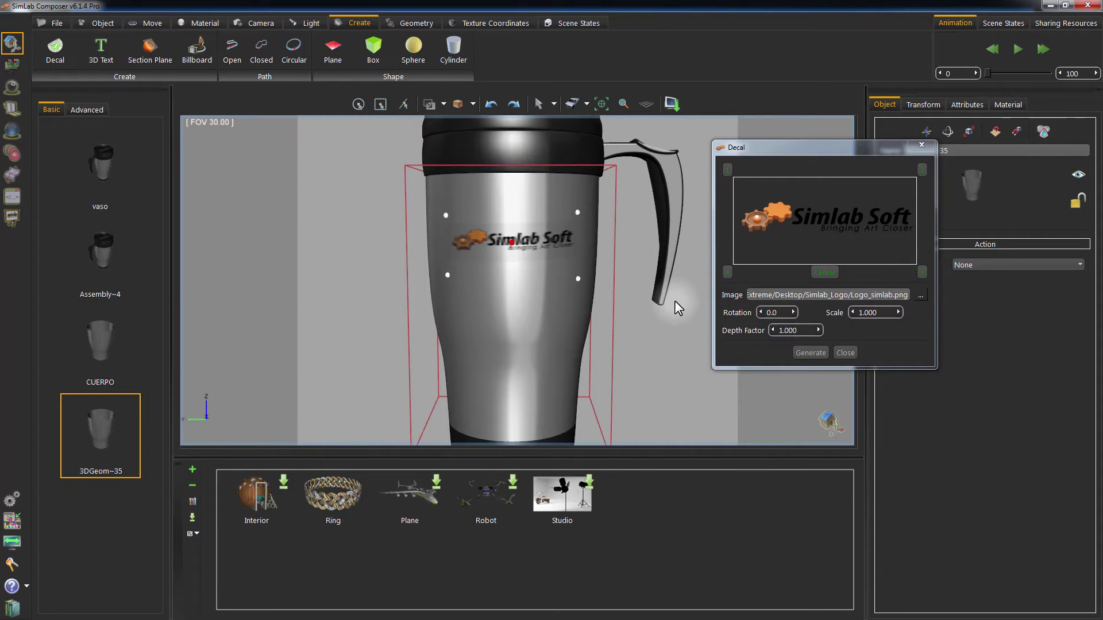
# - Adjust the logo decal rotation to -2.0, regenerate it, and close the Decal dialog
pyautogui.click(760, 313)
pyautogui.click(760, 313)
pyautogui.click(760, 313)
pyautogui.click(810, 352)
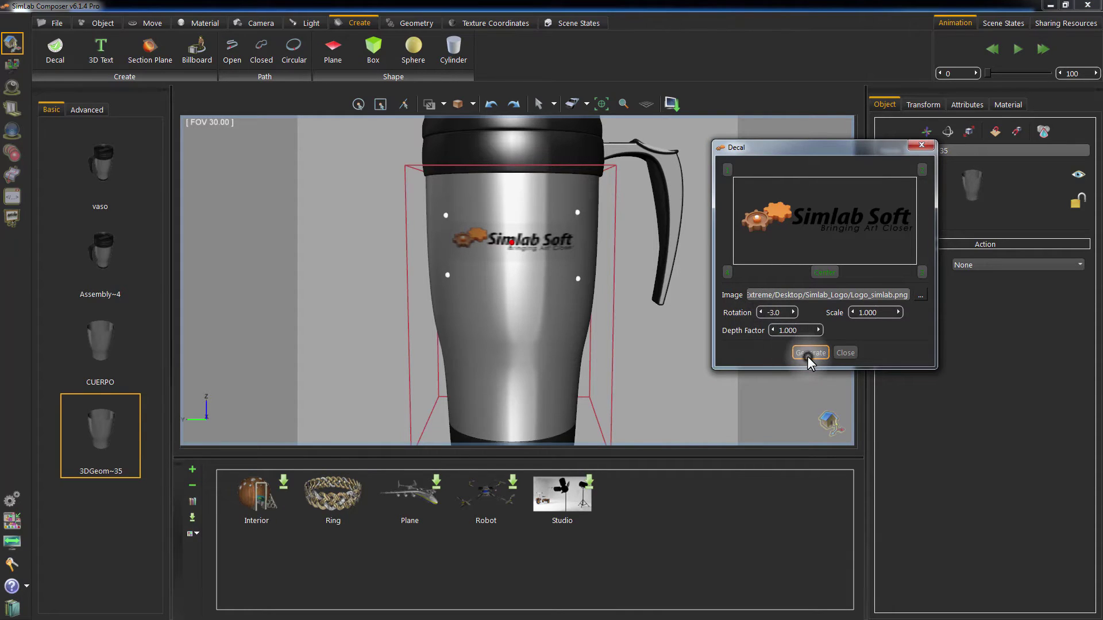
pyautogui.click(793, 313)
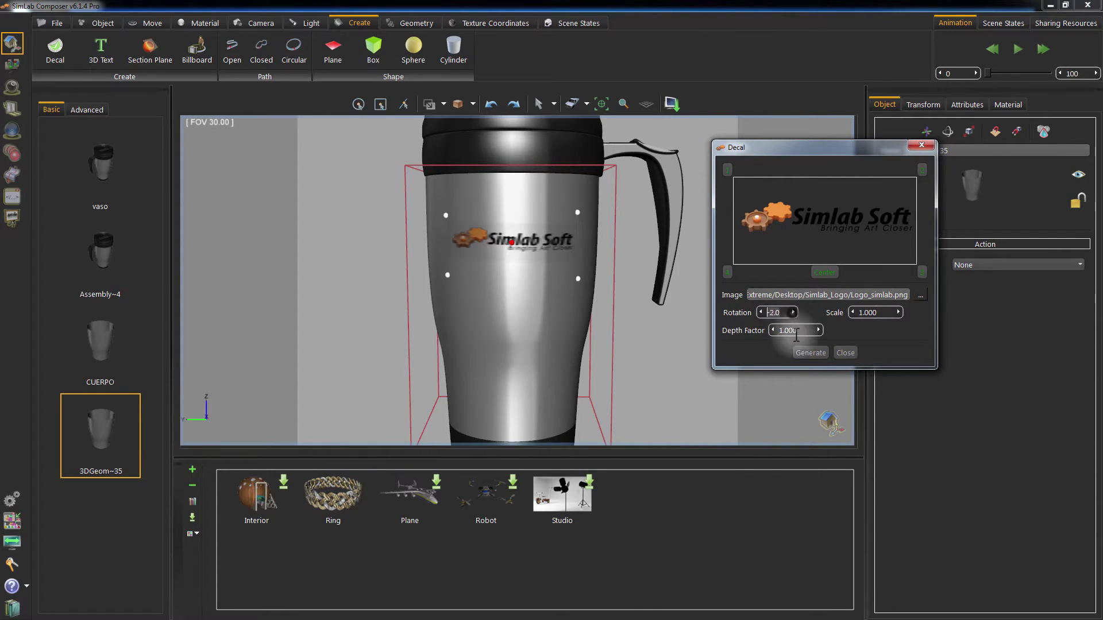
pyautogui.click(805, 353)
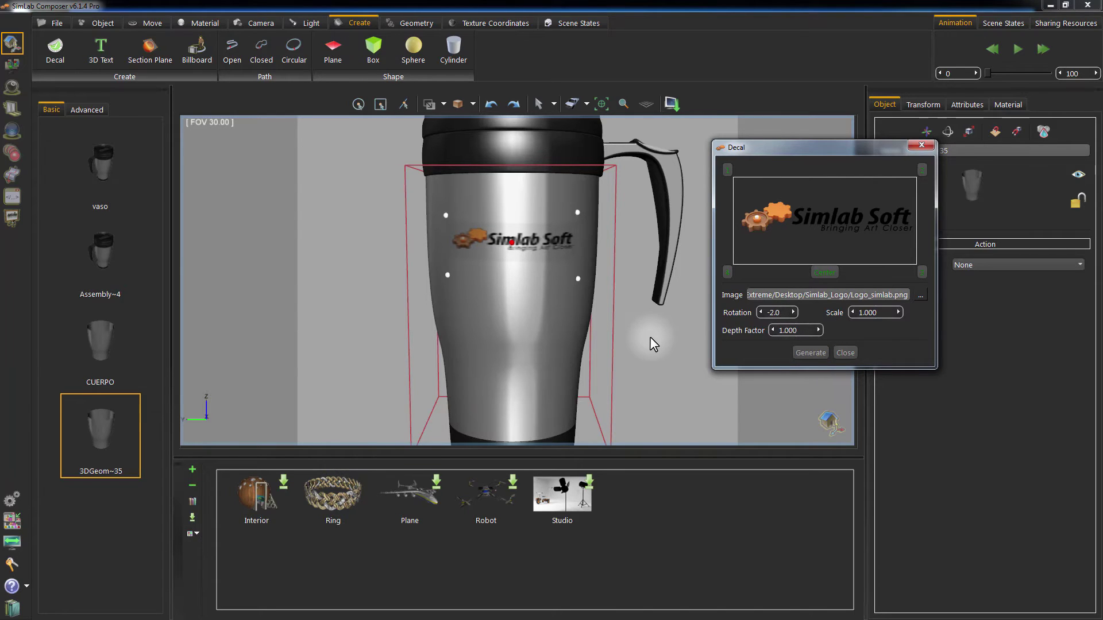
pyautogui.moveTo(650, 337); pyautogui.dragTo(558, 343)
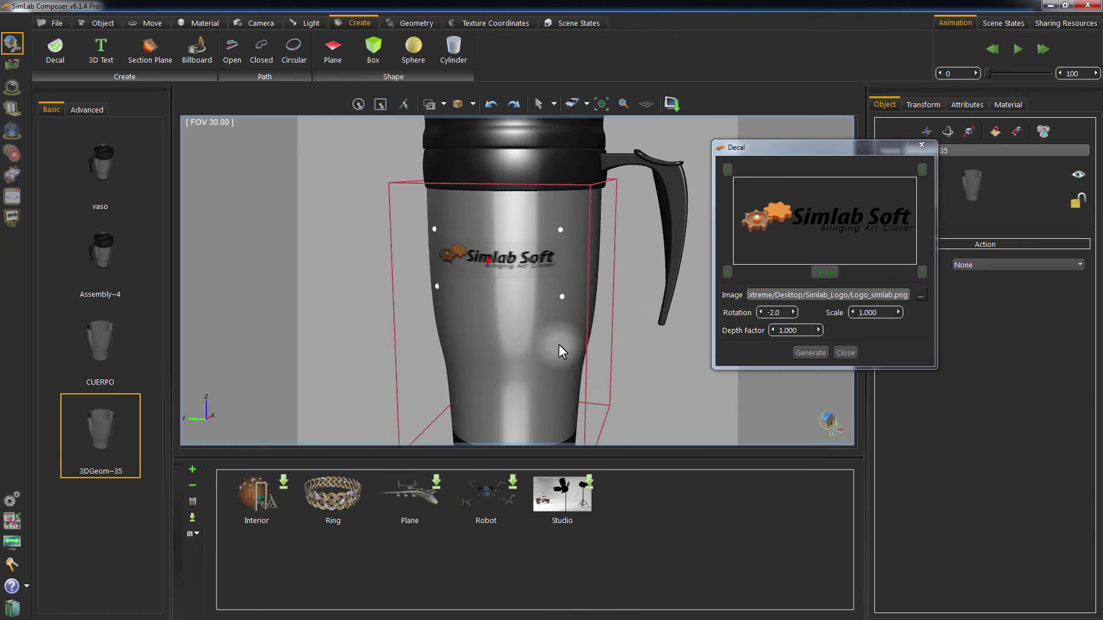
pyautogui.moveTo(756, 409); pyautogui.dragTo(759, 395)
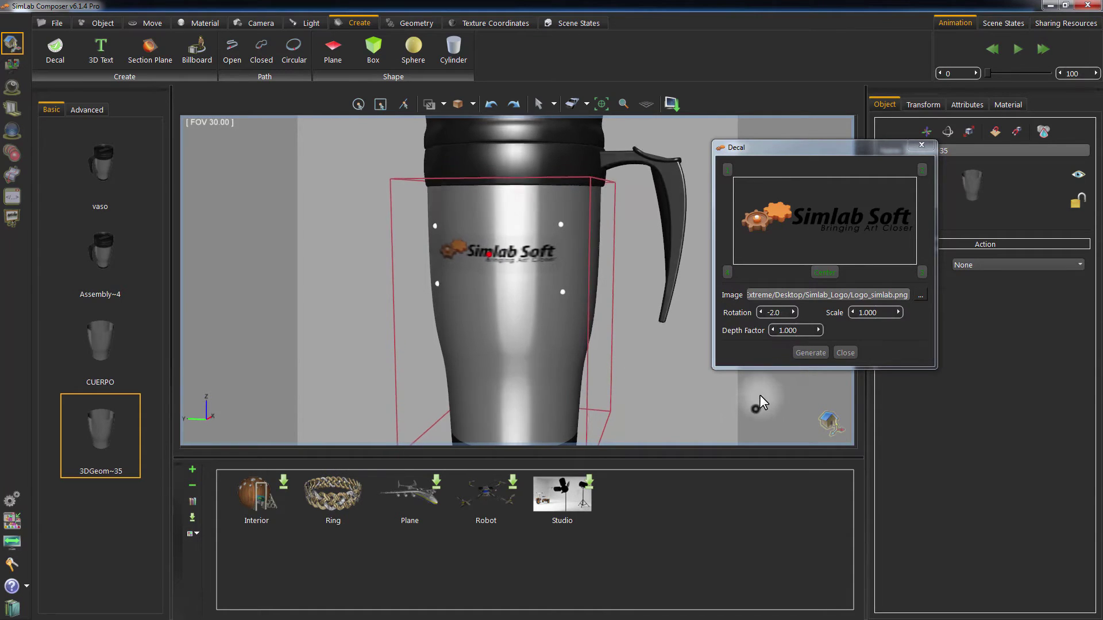
pyautogui.click(841, 352)
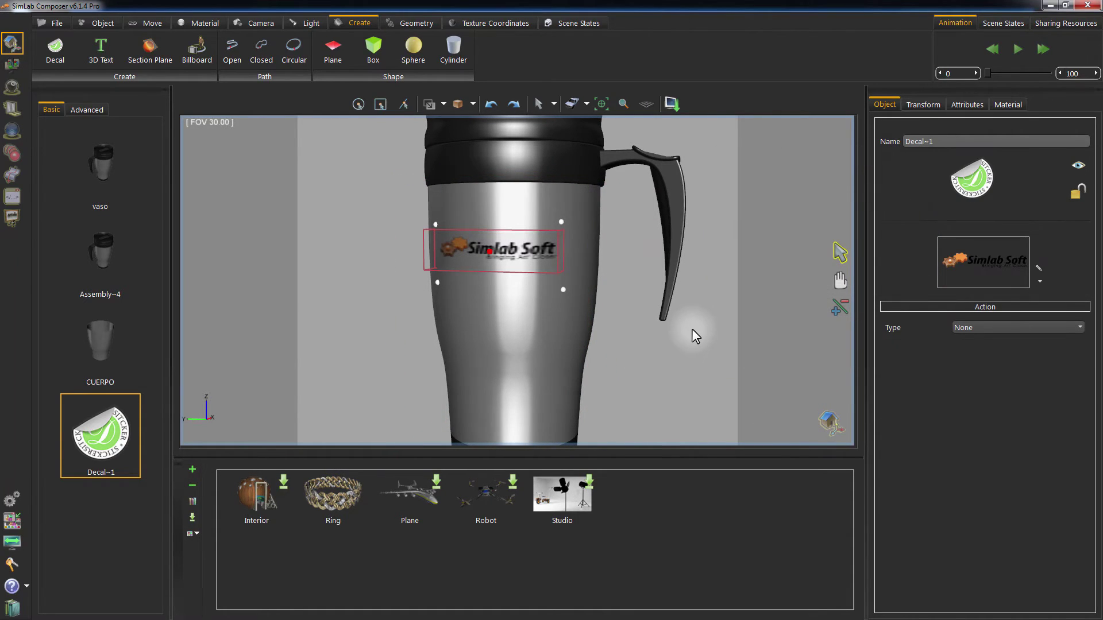
# - Preview the logo-decorated mug in real-time render, then return to the shaded editing view
pyautogui.click(692, 330)
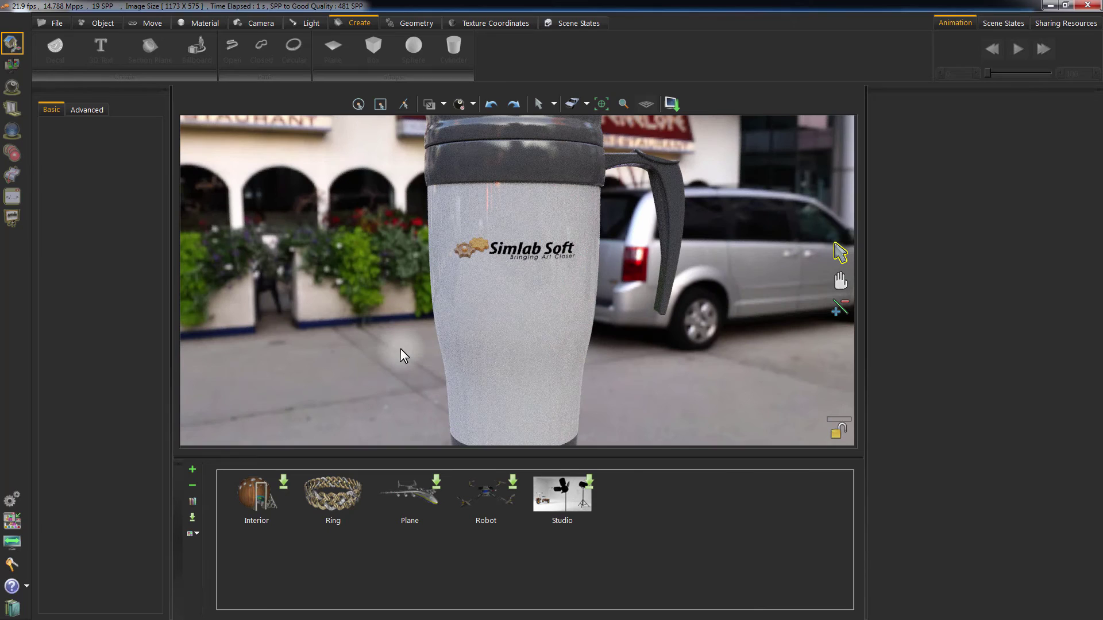
pyautogui.click(401, 349)
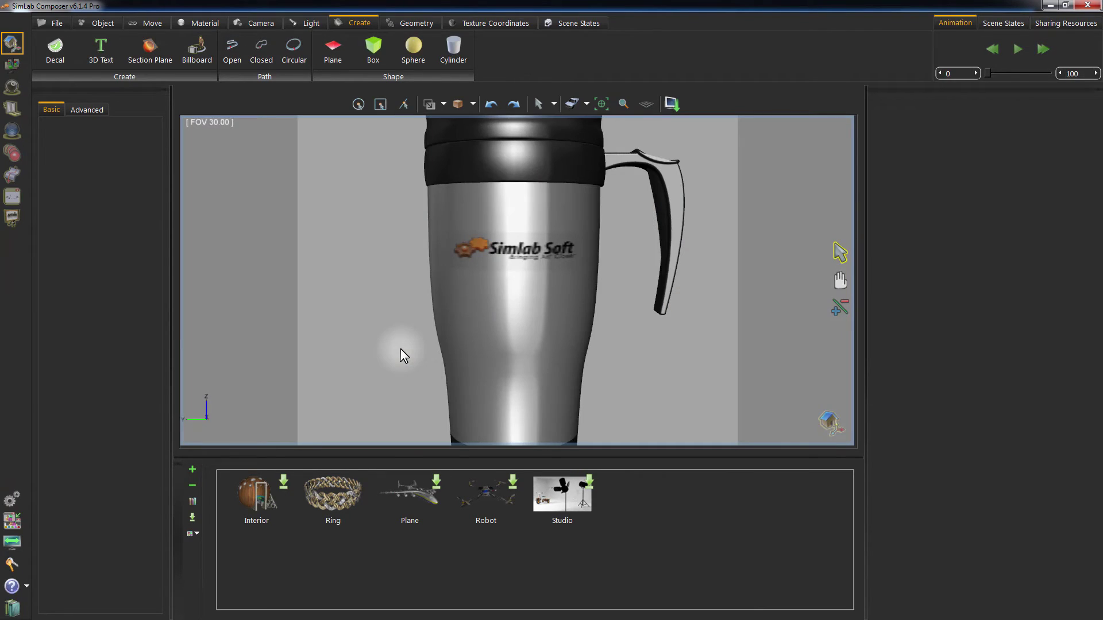
# - Start a second decal and mark four corners and a centre below the logo
pyautogui.click(54, 49)
pyautogui.moveTo(580, 207); pyautogui.dragTo(784, 181)
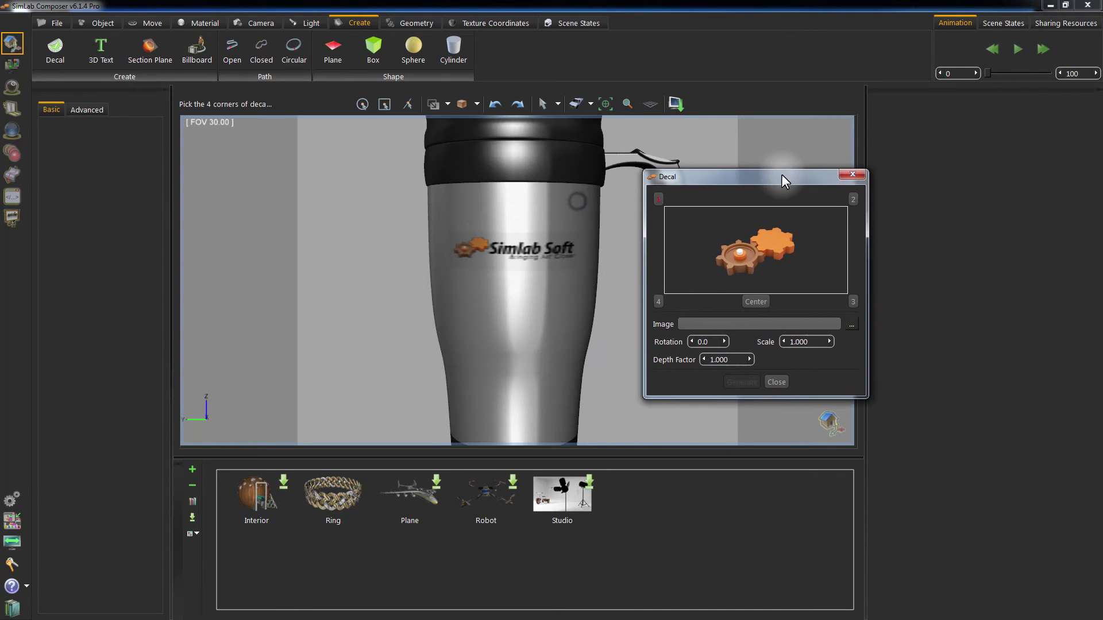
pyautogui.click(486, 296)
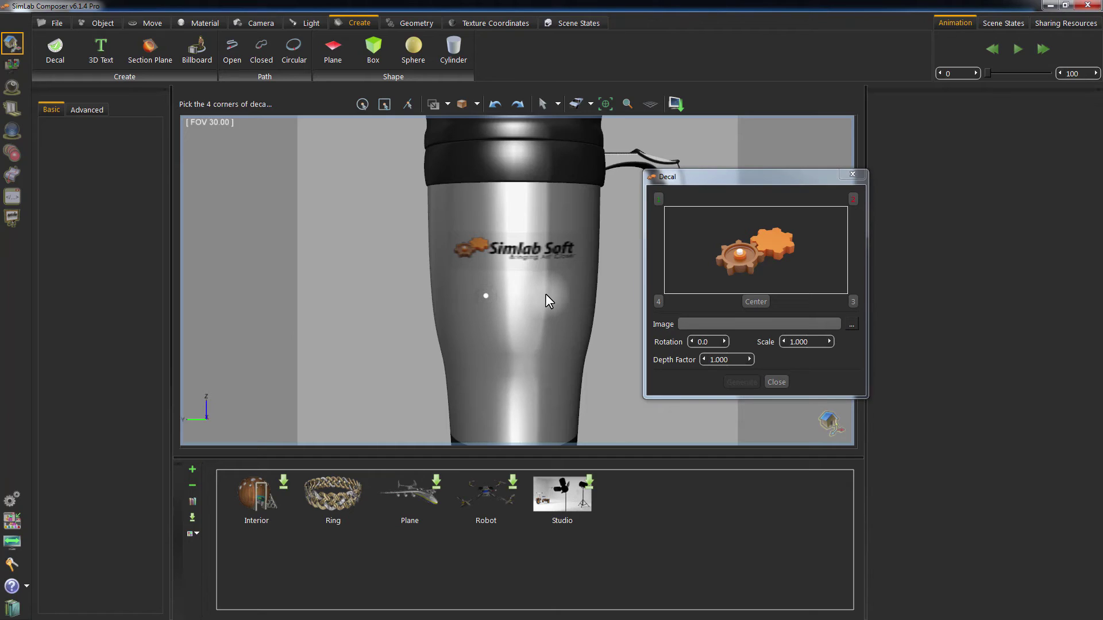
pyautogui.click(546, 294)
pyautogui.click(545, 343)
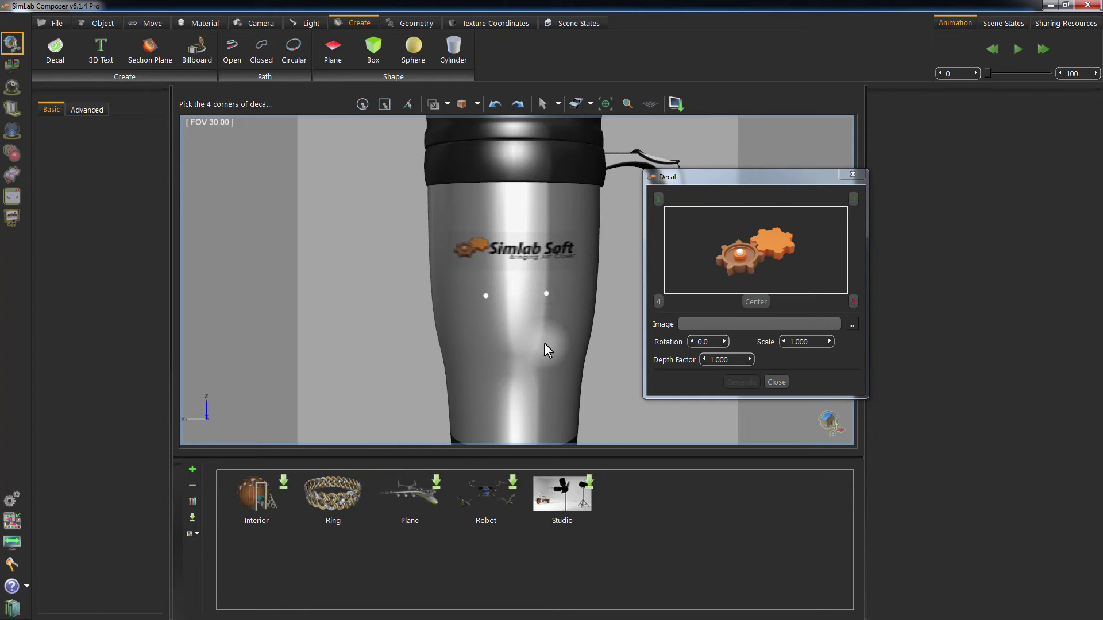
pyautogui.click(484, 339)
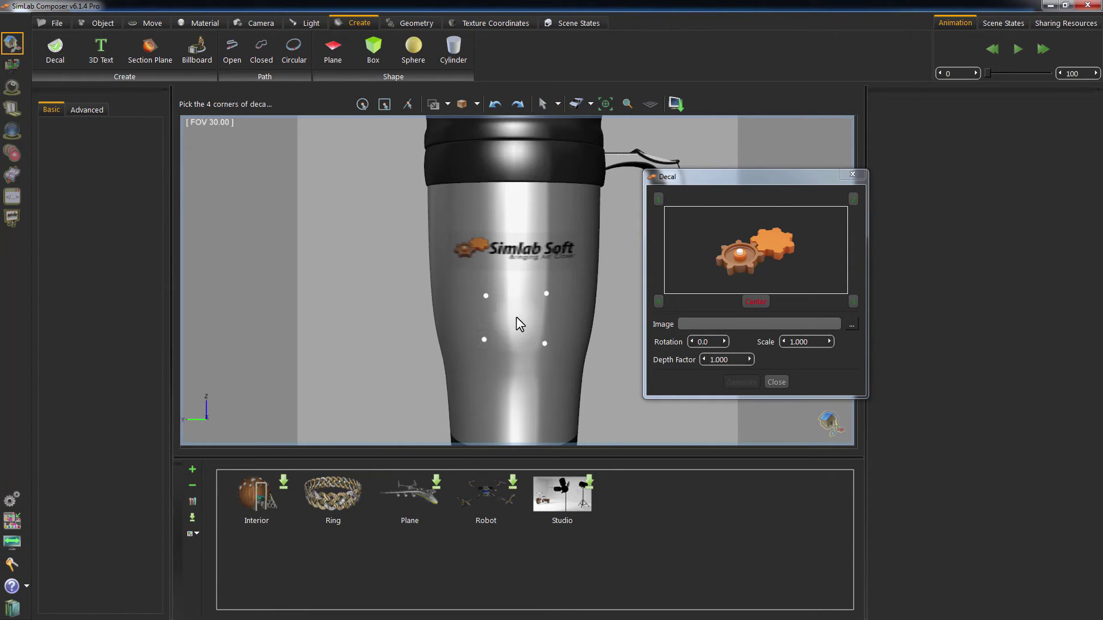
pyautogui.click(516, 318)
# - Load Link.png as the decal image and generate the QR code on the mug body
pyautogui.click(851, 324)
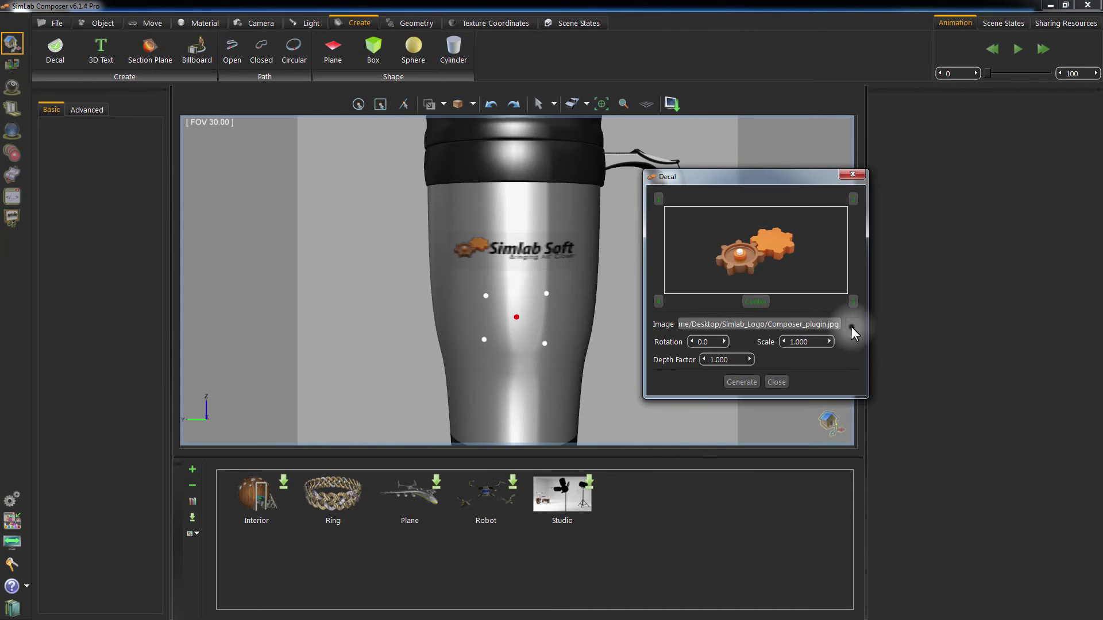
pyautogui.doubleClick(357, 211)
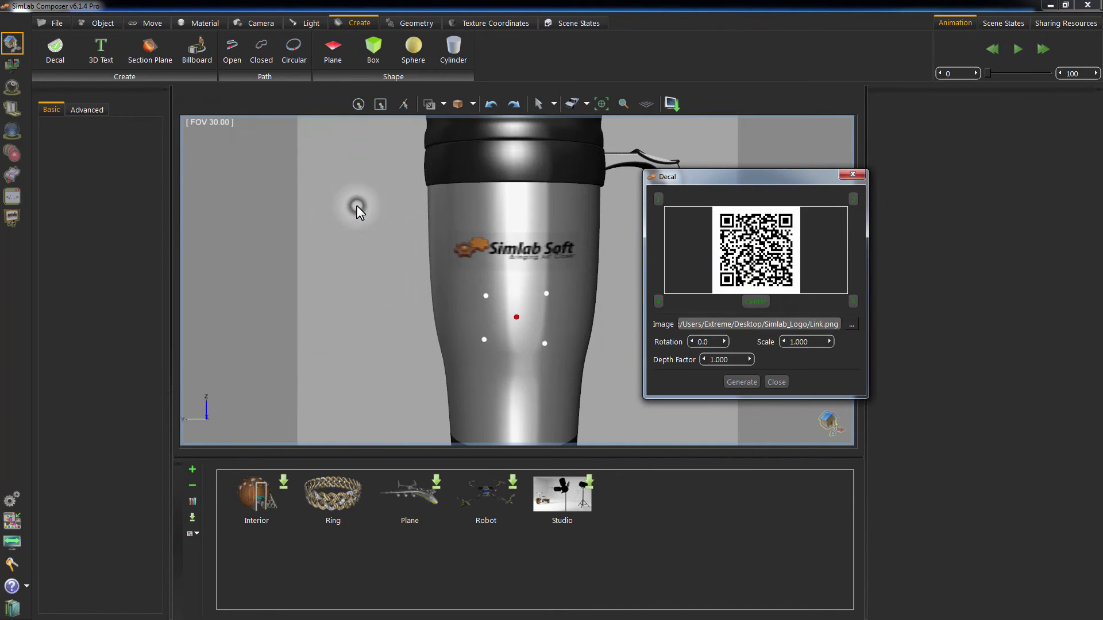
pyautogui.click(567, 309)
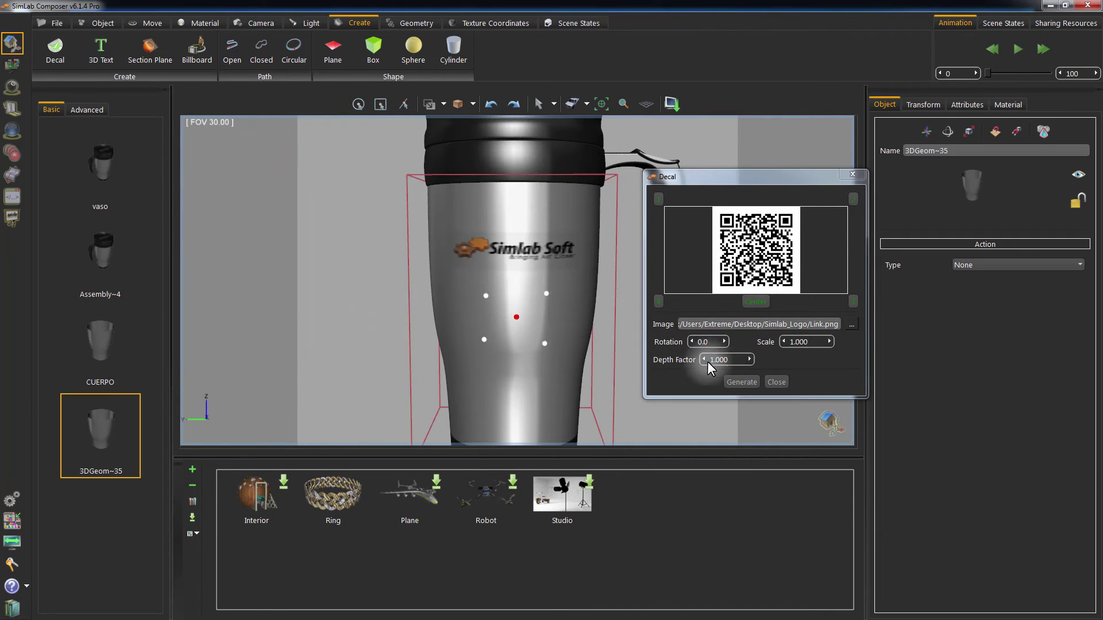
pyautogui.click(740, 383)
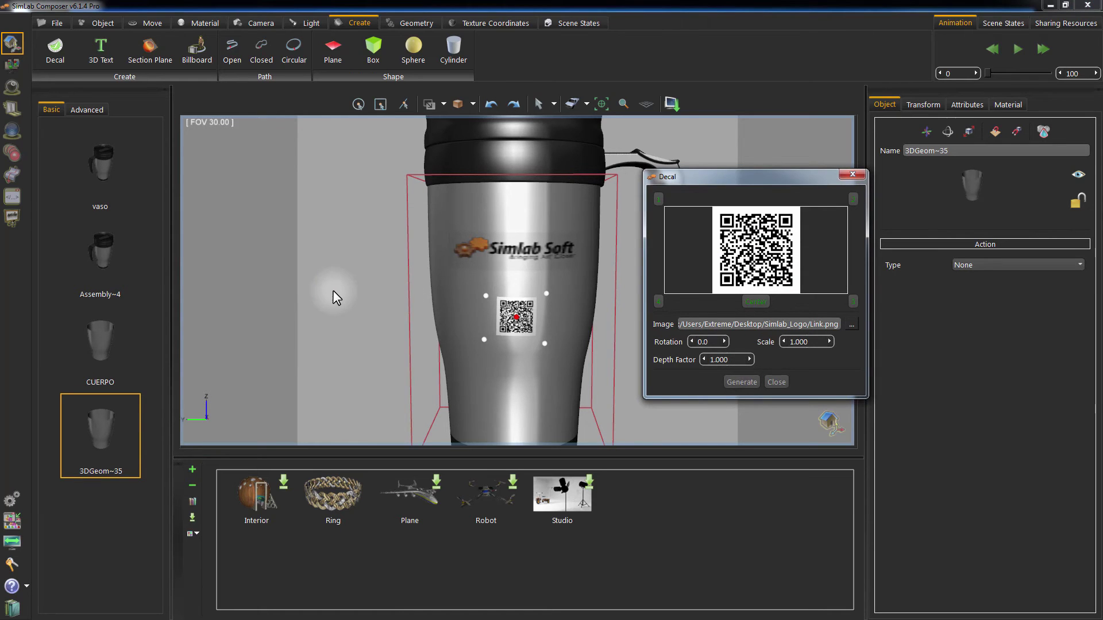
pyautogui.scroll(5, 335, 310)
# - Set the QR code decal rotation to 1.0, regenerate it, and close the decal settings
pyautogui.moveTo(330, 304)
pyautogui.mouseDown()
pyautogui.moveTo(322, 260)
pyautogui.moveTo(320, 292)
pyautogui.mouseUp()
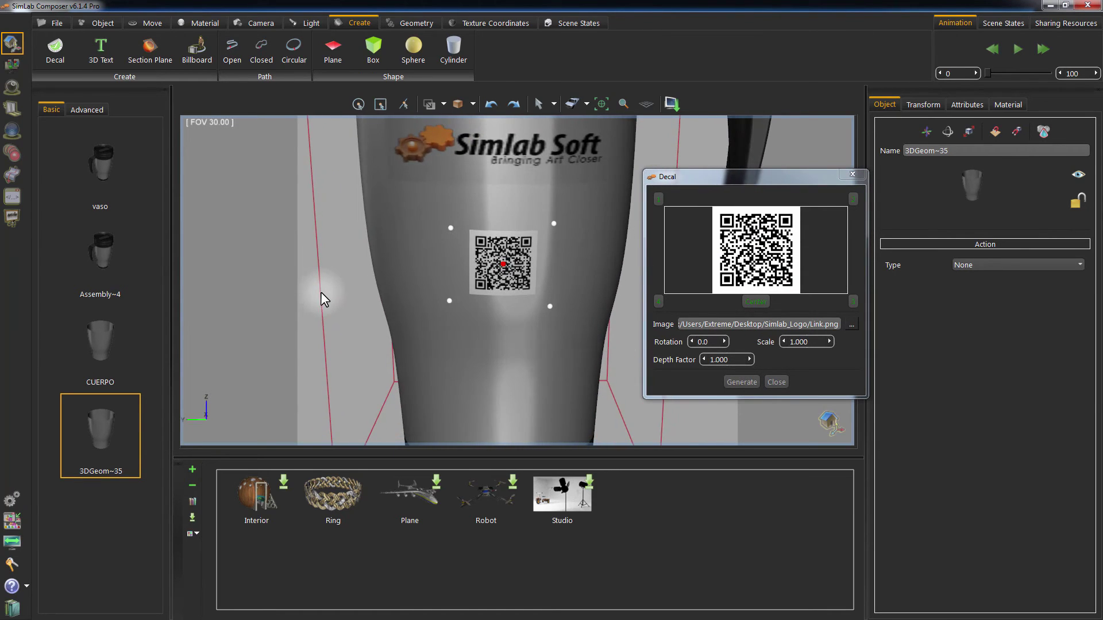
pyautogui.click(724, 342)
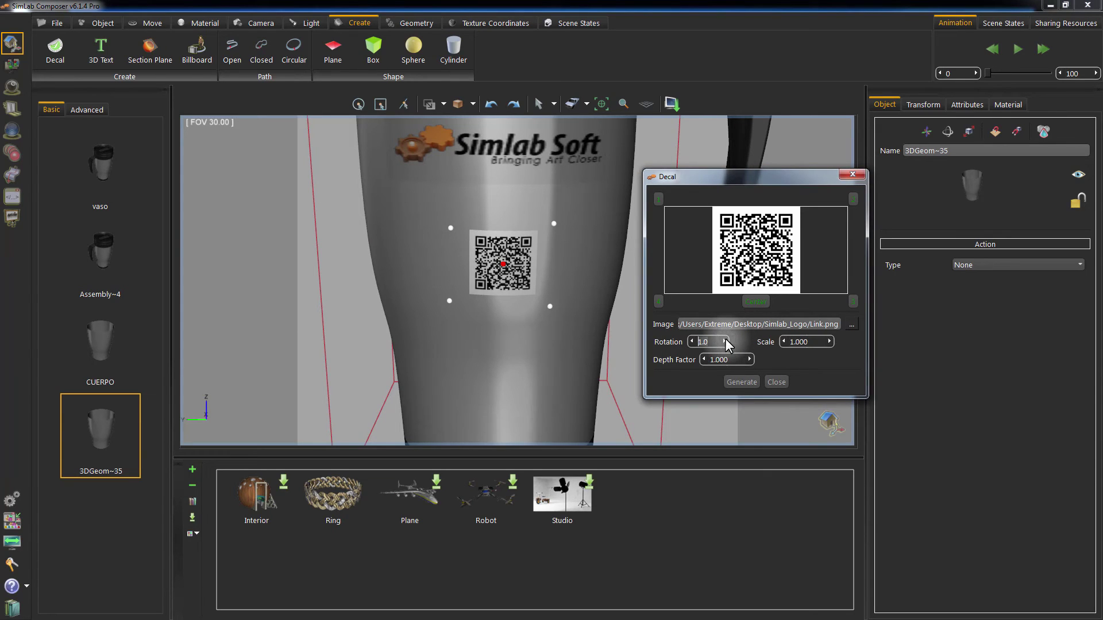
pyautogui.click(729, 384)
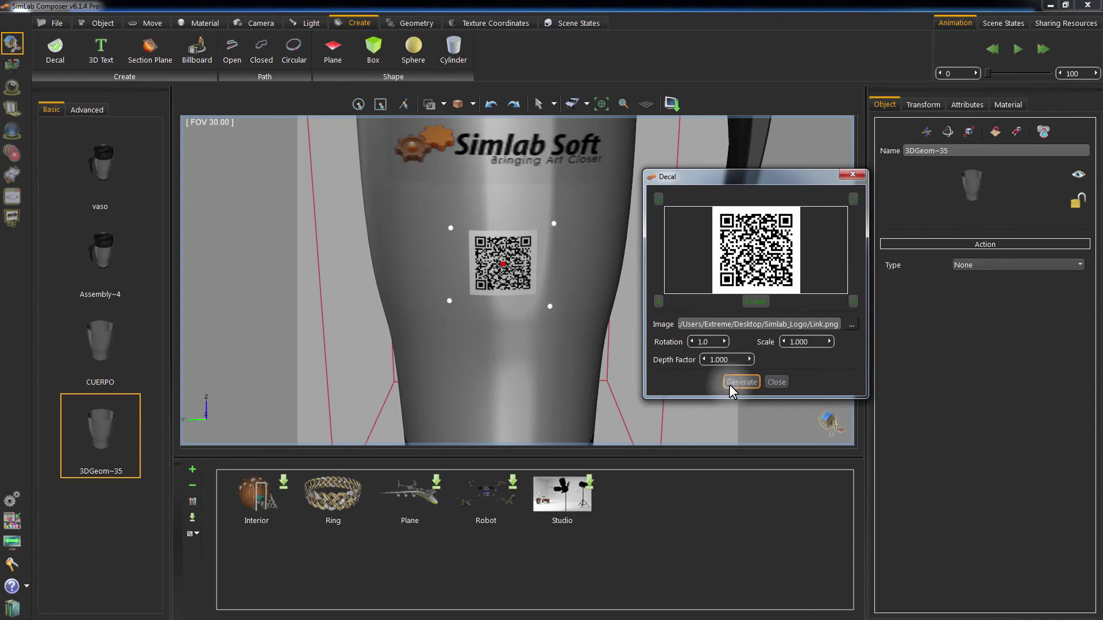
pyautogui.scroll(-3, 428, 330)
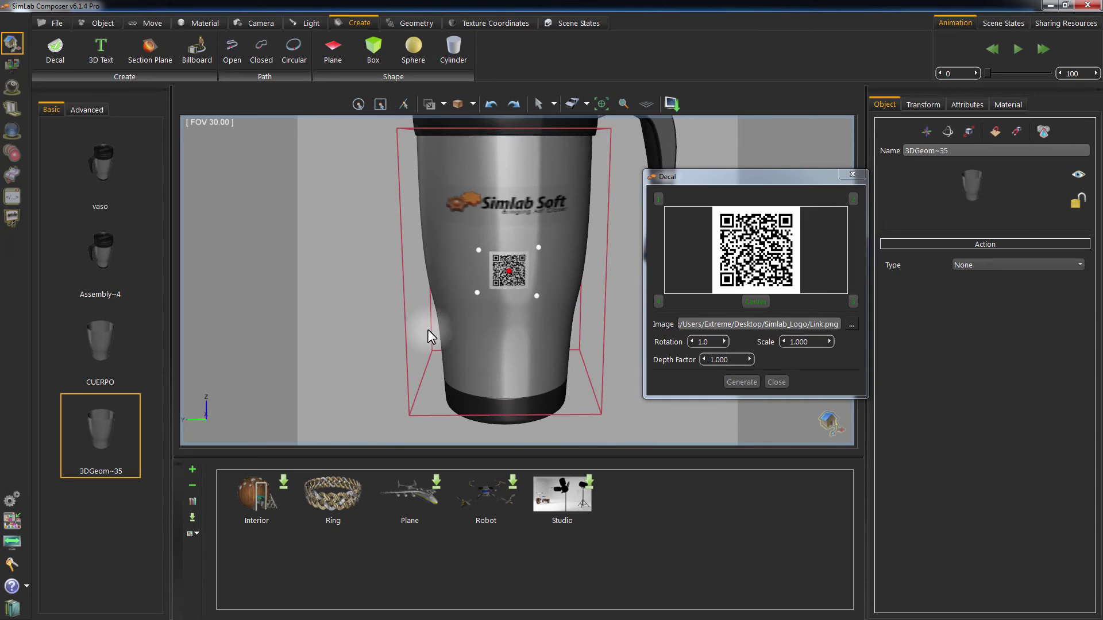
pyautogui.click(315, 242)
pyautogui.click(777, 383)
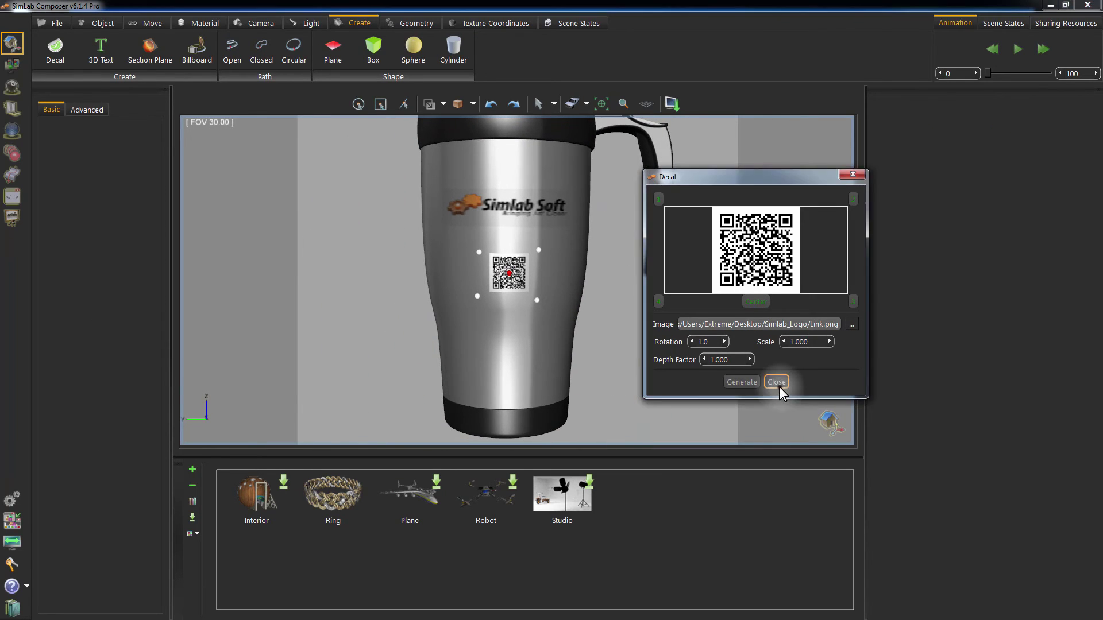
pyautogui.click(655, 317)
# - Switch to real-time render with Ctrl+R and orbit and zoom to frame the decorated mug
pyautogui.moveTo(650, 333); pyautogui.dragTo(625, 342)
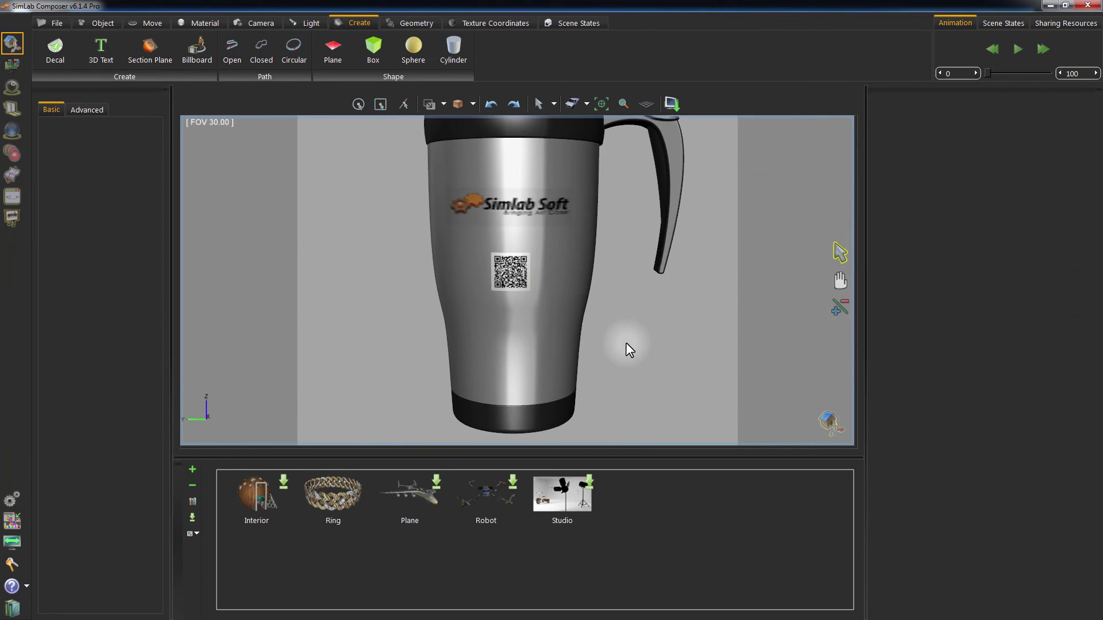
pyautogui.hotkey('ctrl', 'r')
pyautogui.scroll(2, 585, 335)
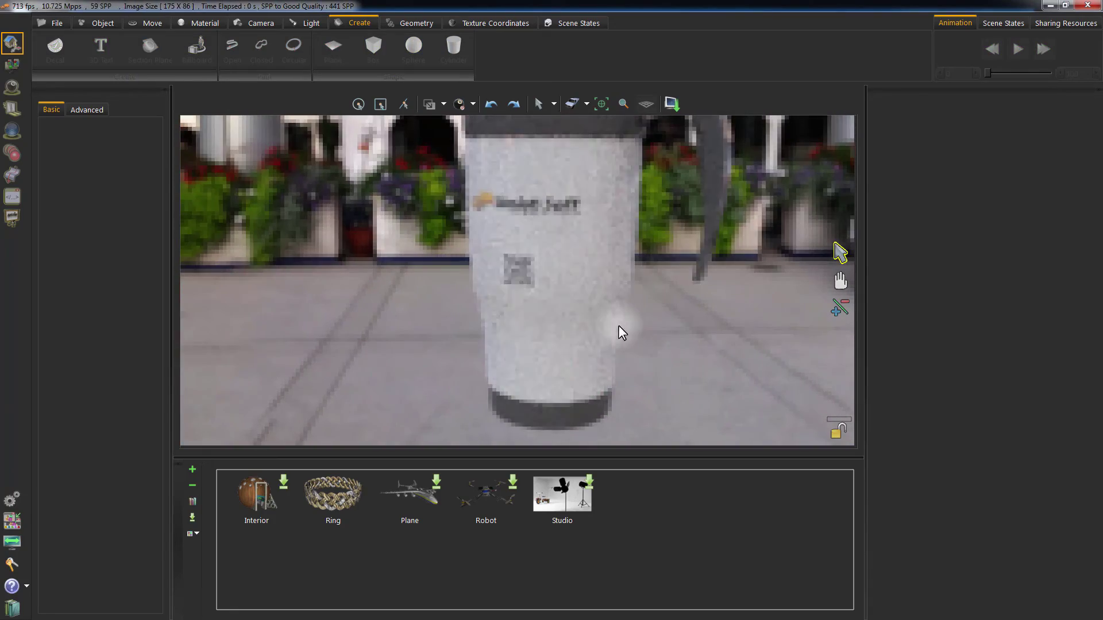
pyautogui.moveTo(704, 344); pyautogui.dragTo(394, 360)
pyautogui.scroll(2, 540, 336)
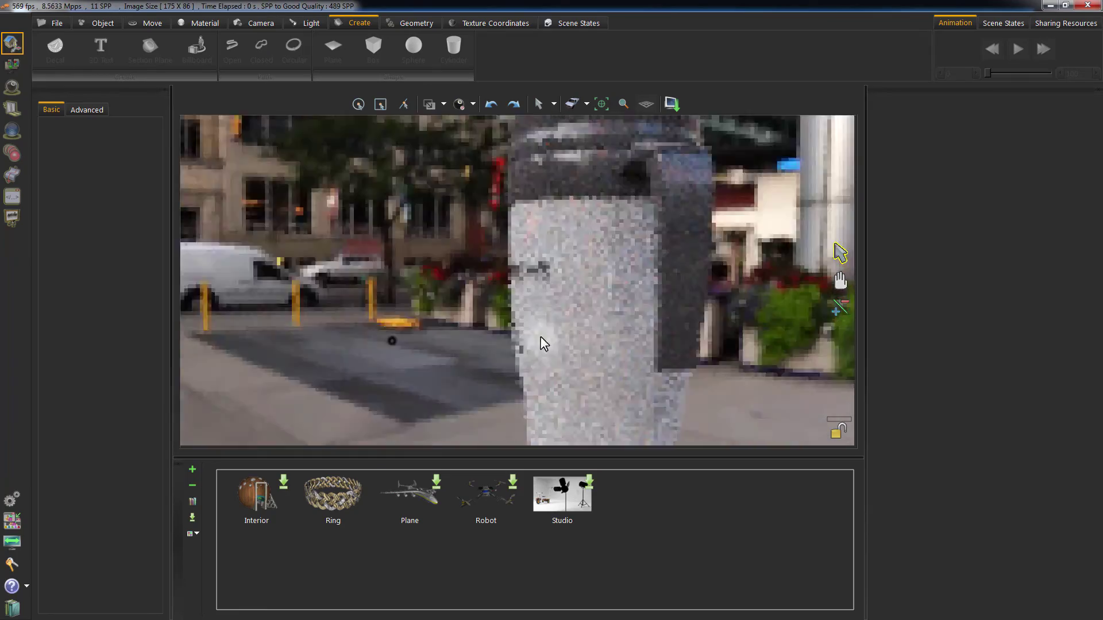
pyautogui.moveTo(540, 336); pyautogui.dragTo(464, 289)
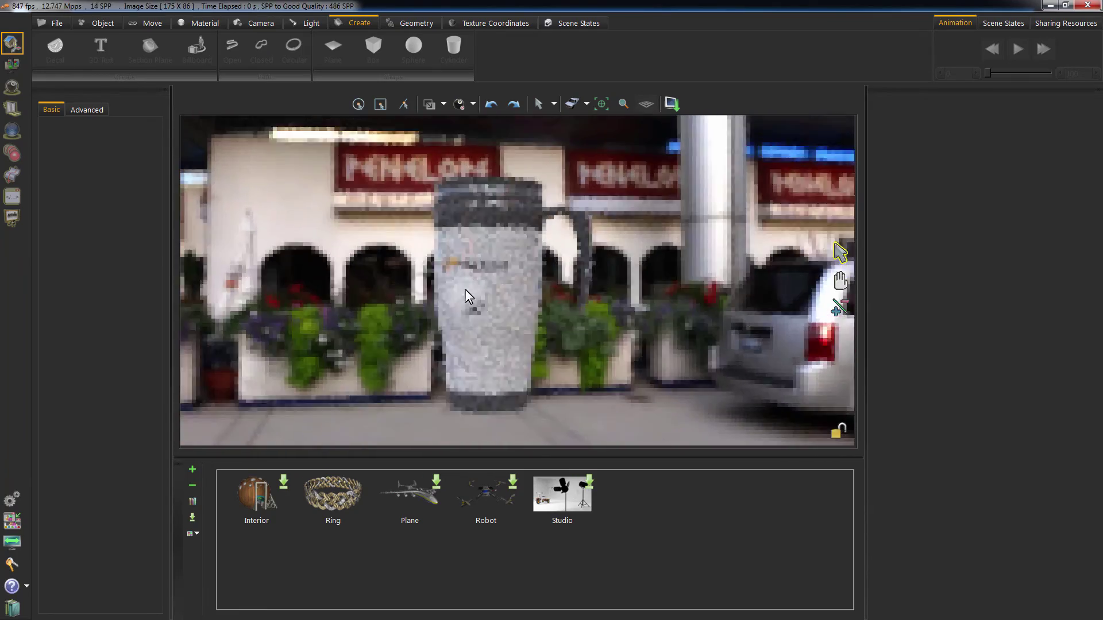
pyautogui.scroll(4, 516, 287)
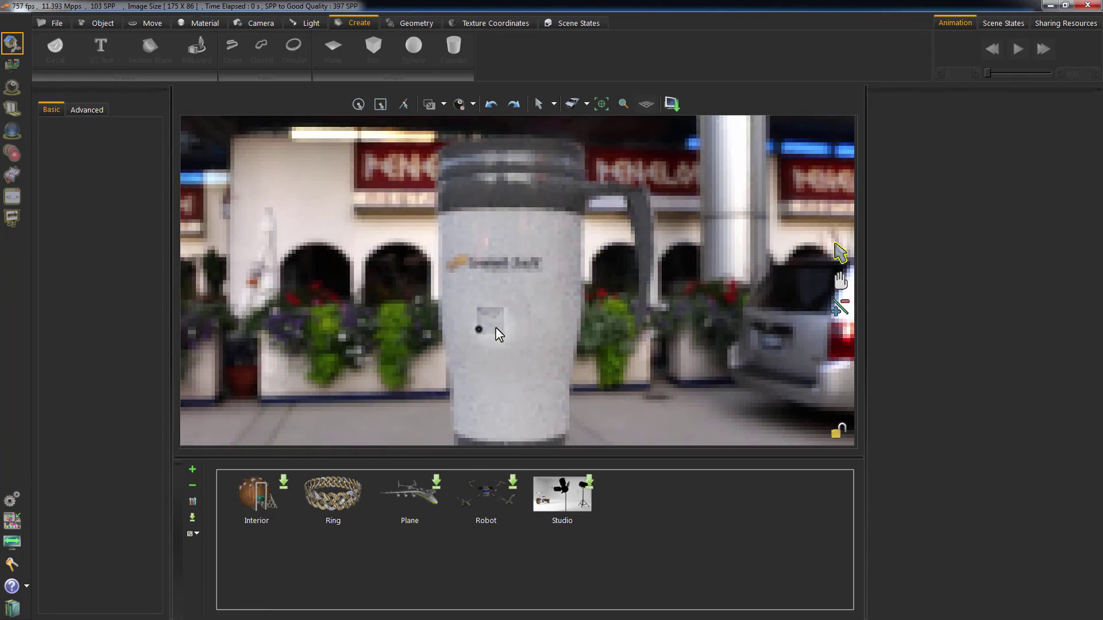
pyautogui.moveTo(388, 301); pyautogui.dragTo(494, 288)
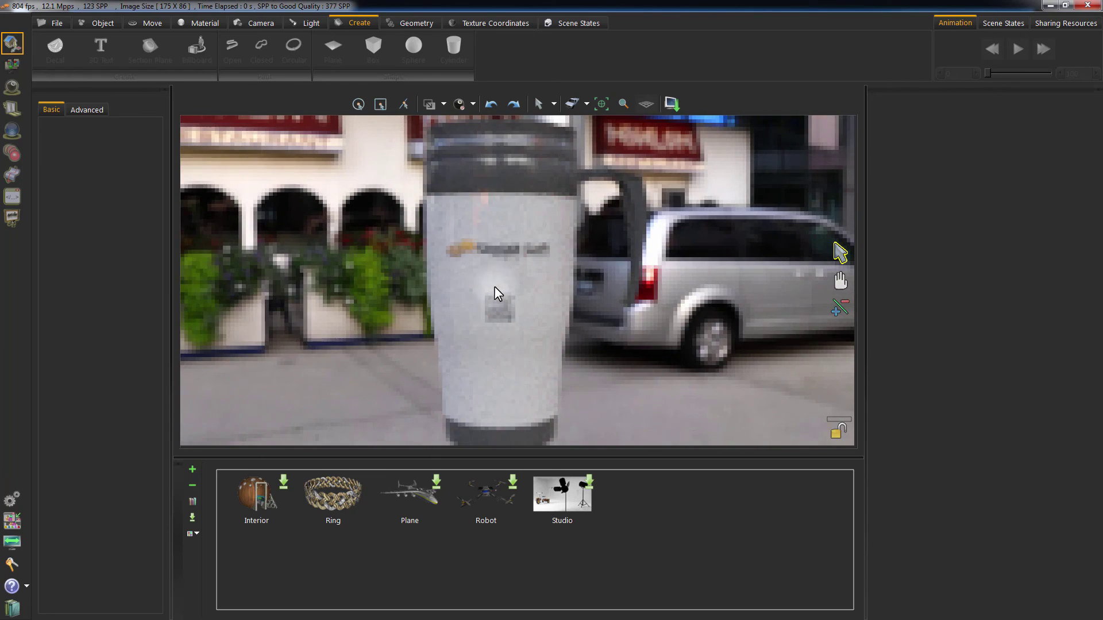